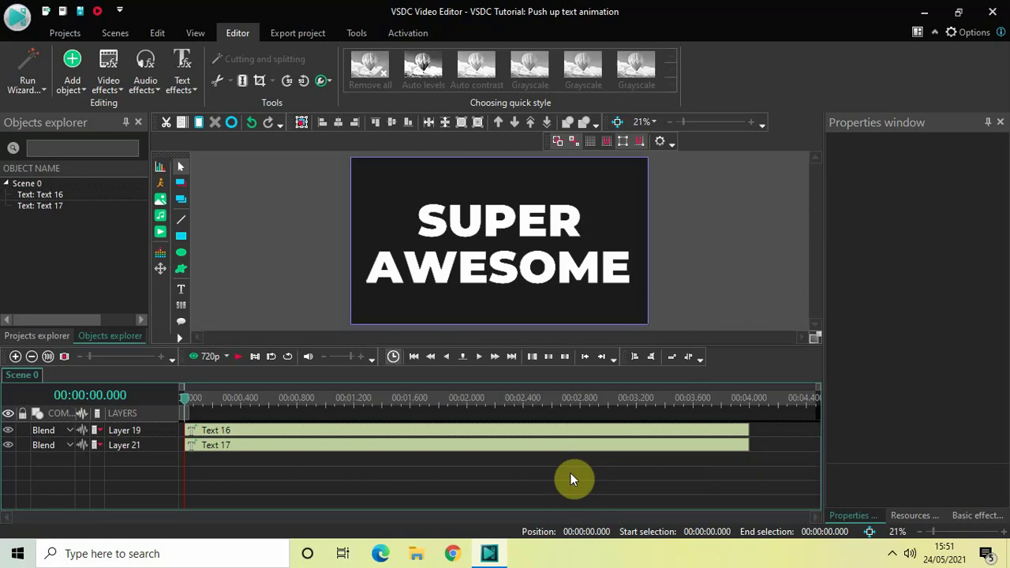
Inspect the Text 16 (SUPER) and Text 17 (AWESOME) clip properties, ending back on Text 16
{"action": "left_click", "coordinate": [514, 437]}
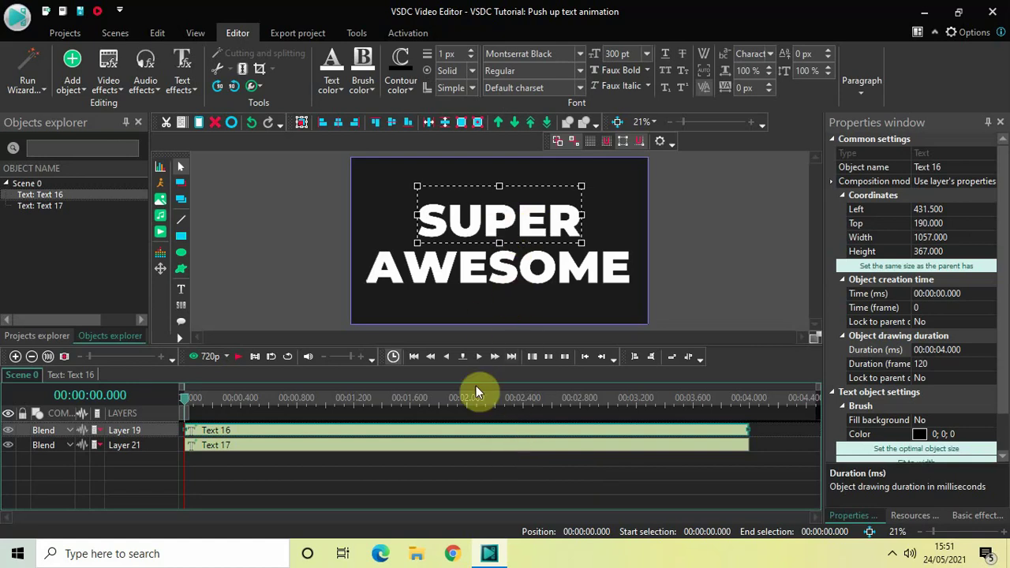
{"action": "left_click", "coordinate": [490, 448]}
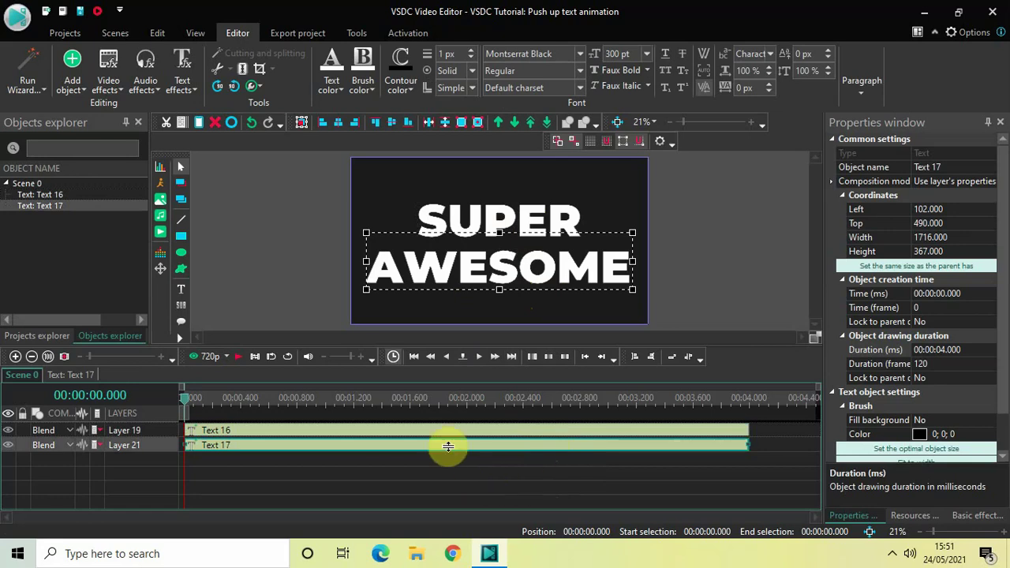
{"action": "left_click", "coordinate": [442, 432]}
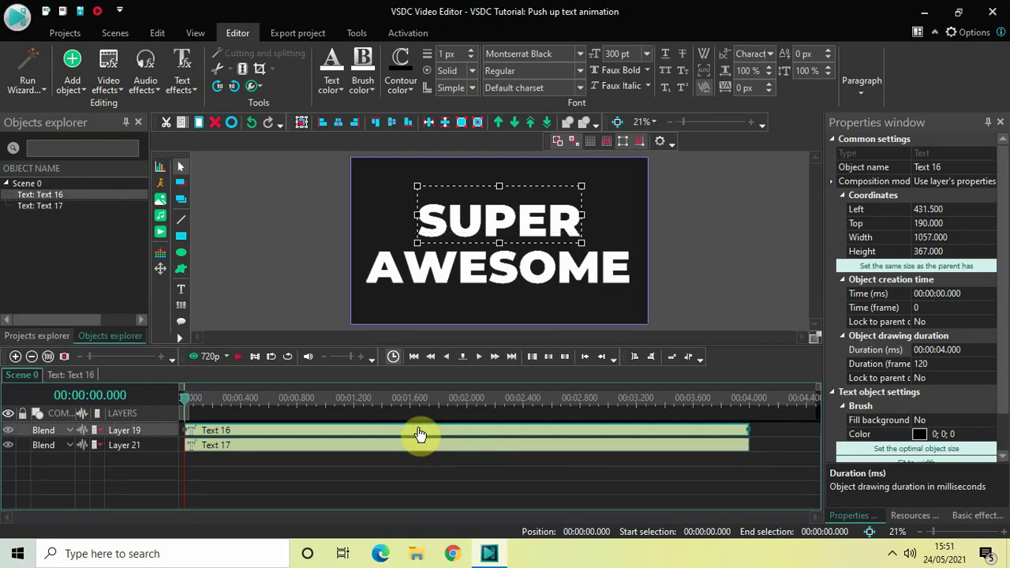
Inside the SUPER text clip, add a Push transition and drag Push 1 to 0 s
{"action": "double_click", "coordinate": [419, 433]}
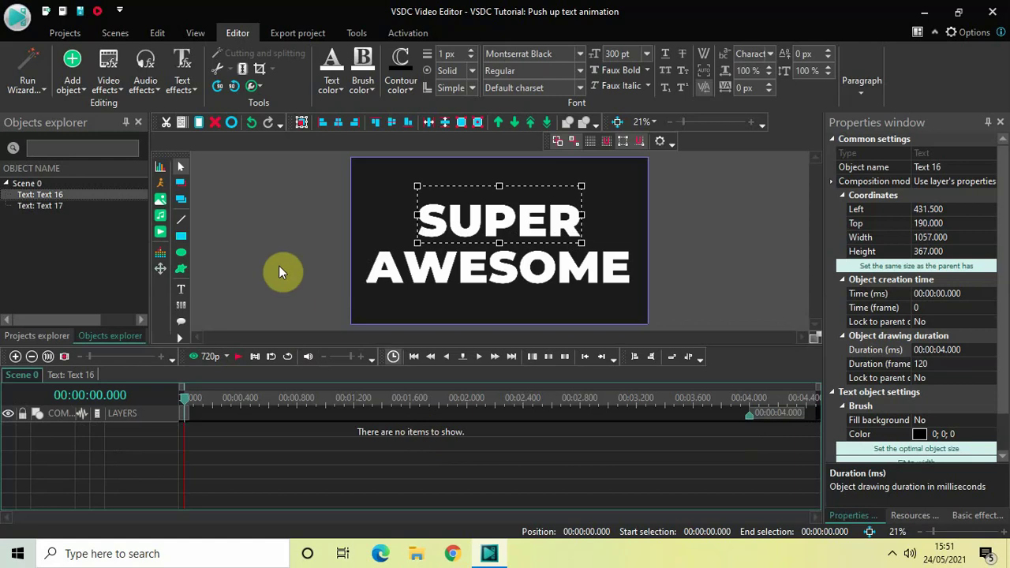
{"action": "left_click", "coordinate": [109, 85]}
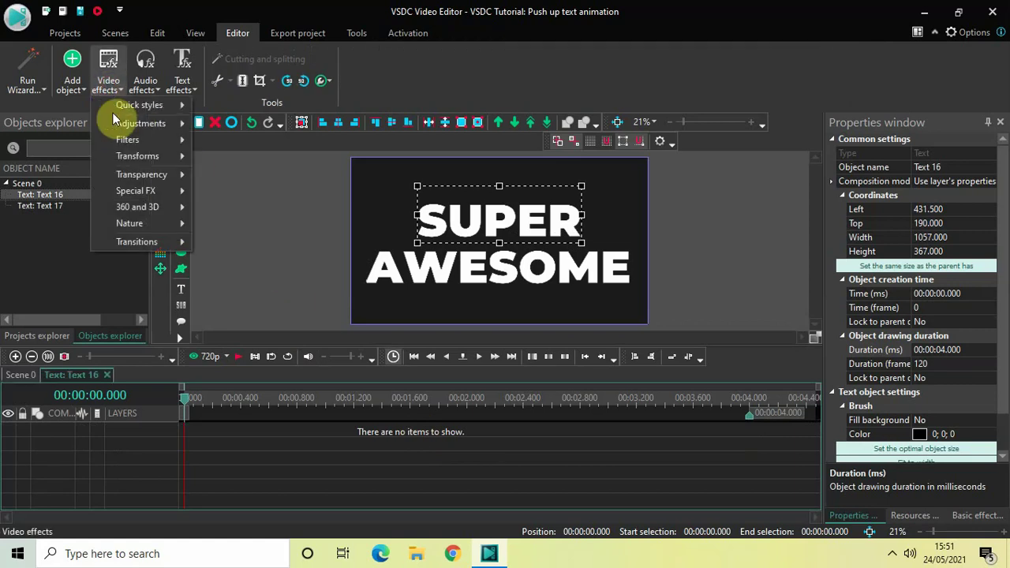
{"action": "mouse_move", "coordinate": [149, 242]}
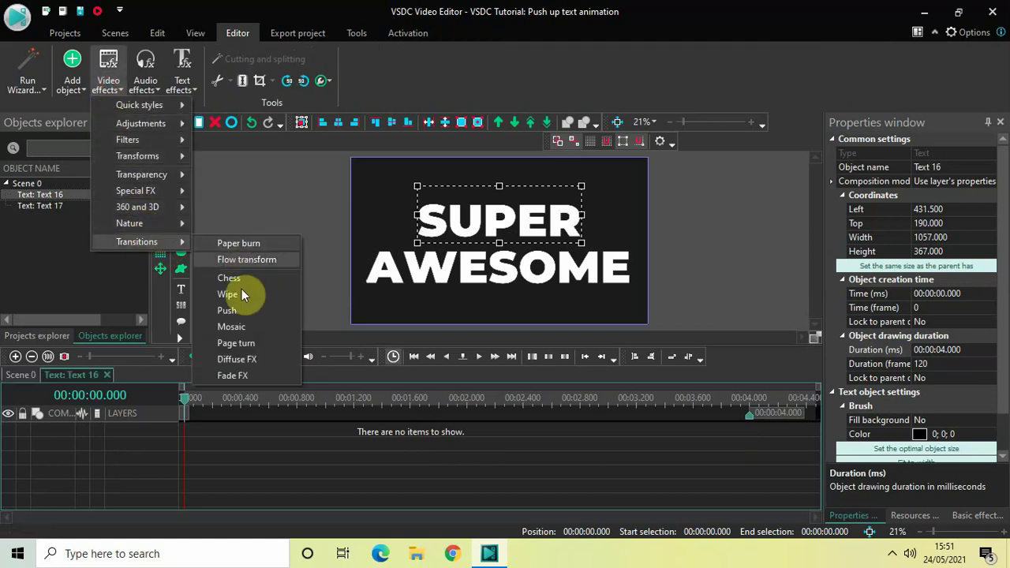
{"action": "left_click", "coordinate": [242, 310]}
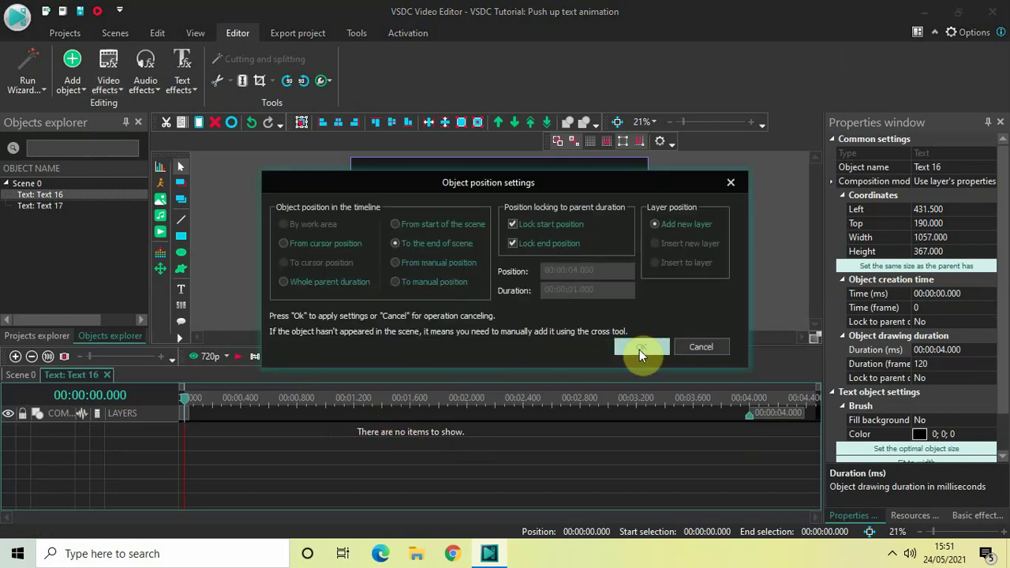
{"action": "left_click", "coordinate": [640, 349]}
{"action": "left_click", "coordinate": [670, 430]}
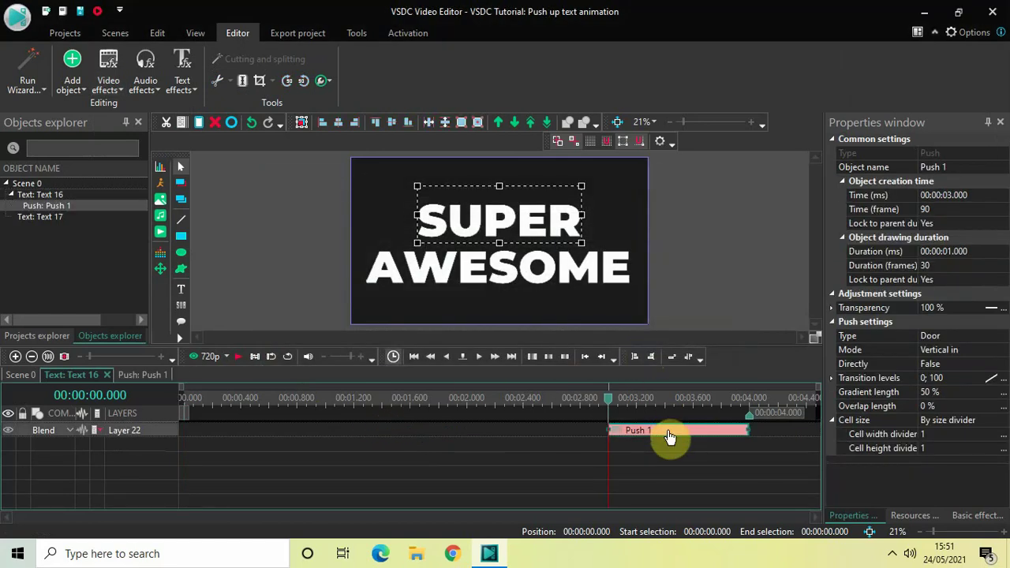
{"action": "left_click_drag", "start_coordinate": [670, 431], "coordinate": [172, 382]}
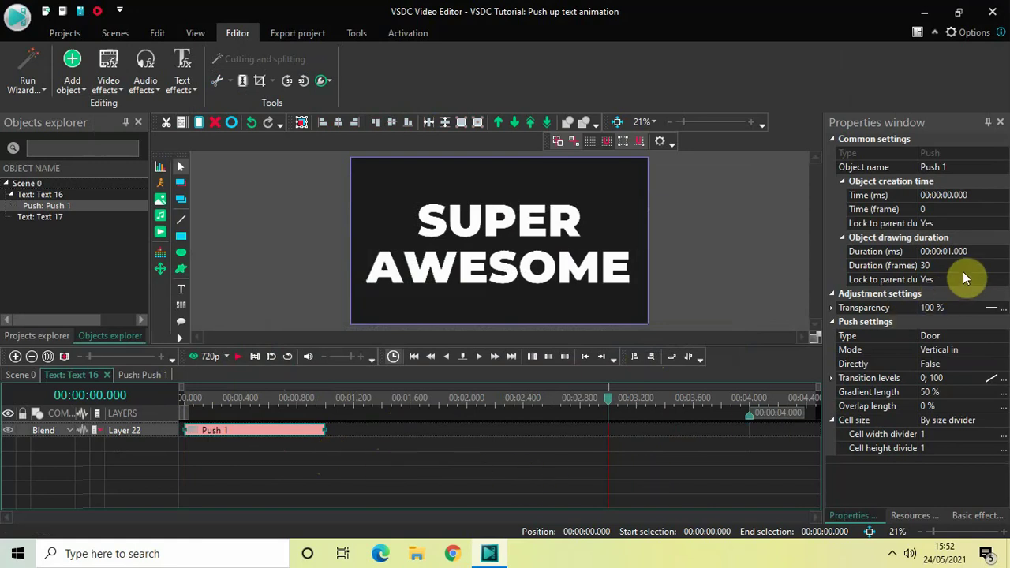
Set Push 1's duration to 0.5 seconds
{"action": "left_click", "coordinate": [979, 252]}
{"action": "key", "text": "BackSpace"}
{"action": "key", "text": "BackSpace"}
{"action": "key", "text": "BackSpace"}
{"action": "key", "text": "BackSpace"}
{"action": "key", "text": "BackSpace"}
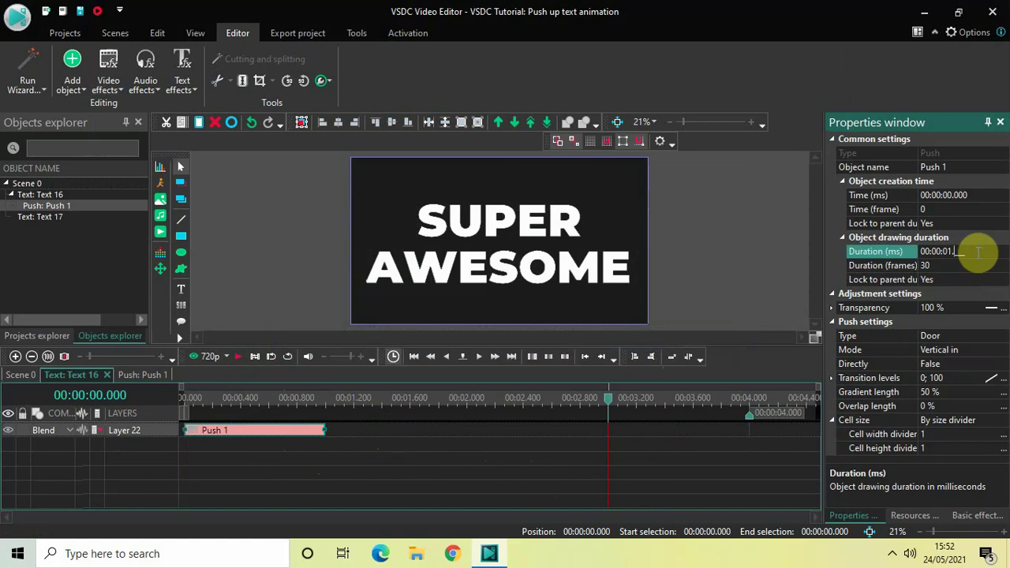
{"action": "type", "text": "0.500"}
{"action": "key", "text": "Return"}
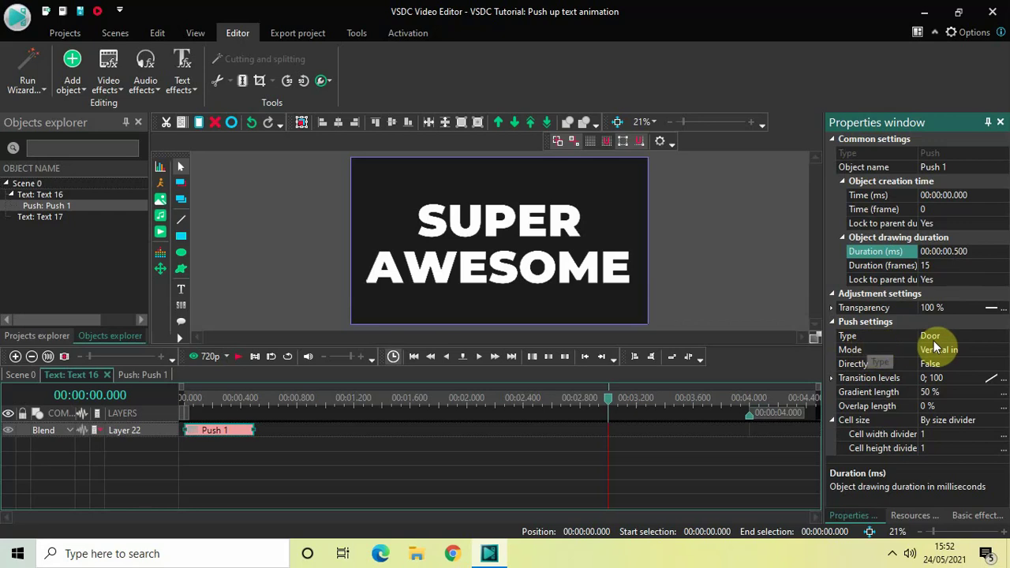
Make Push 1 a Side push with Top to bottom mode
{"action": "left_click", "coordinate": [999, 339]}
{"action": "left_click", "coordinate": [999, 337]}
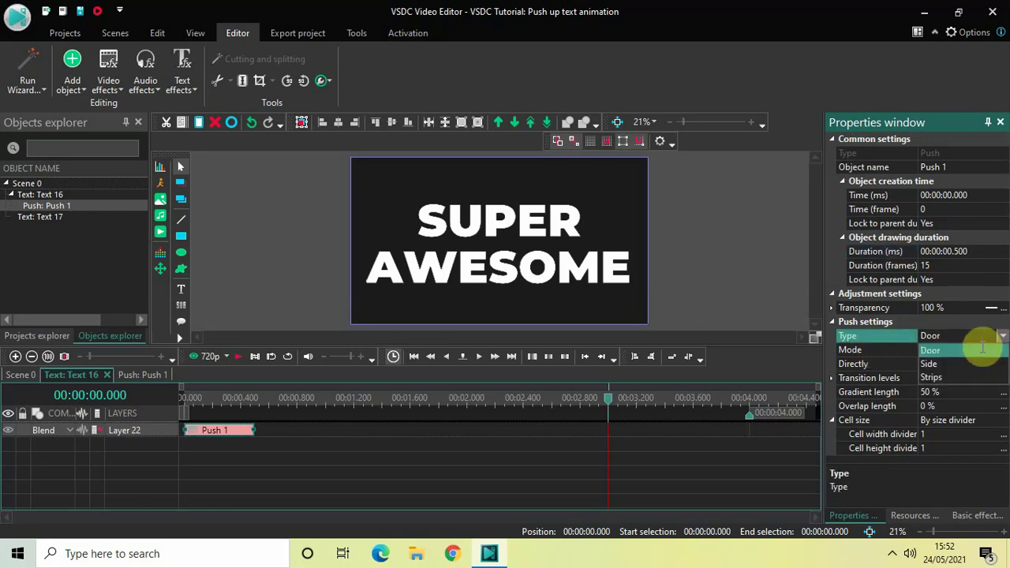
{"action": "left_click", "coordinate": [946, 361]}
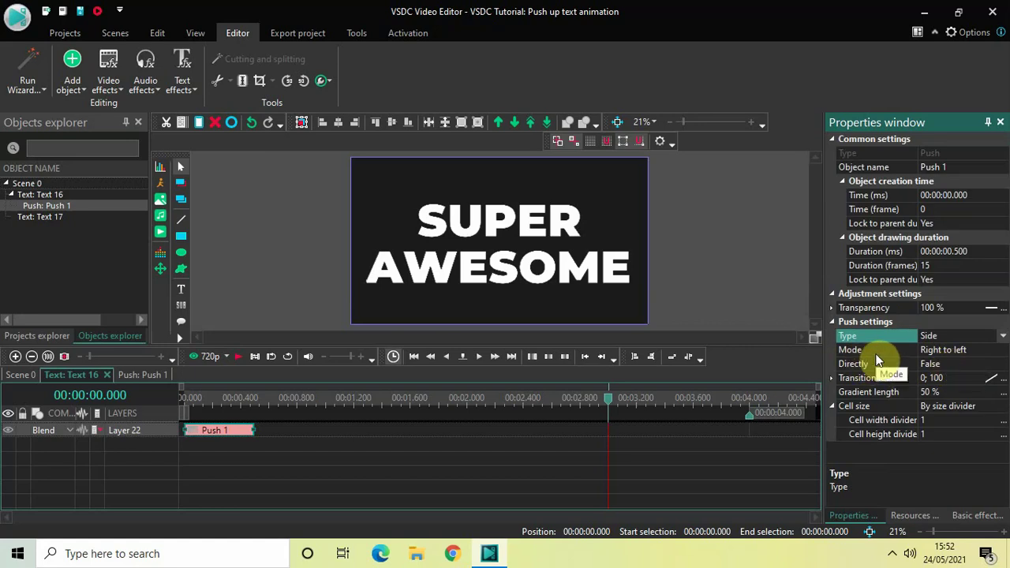
{"action": "left_click", "coordinate": [1006, 352]}
{"action": "left_click", "coordinate": [1004, 351]}
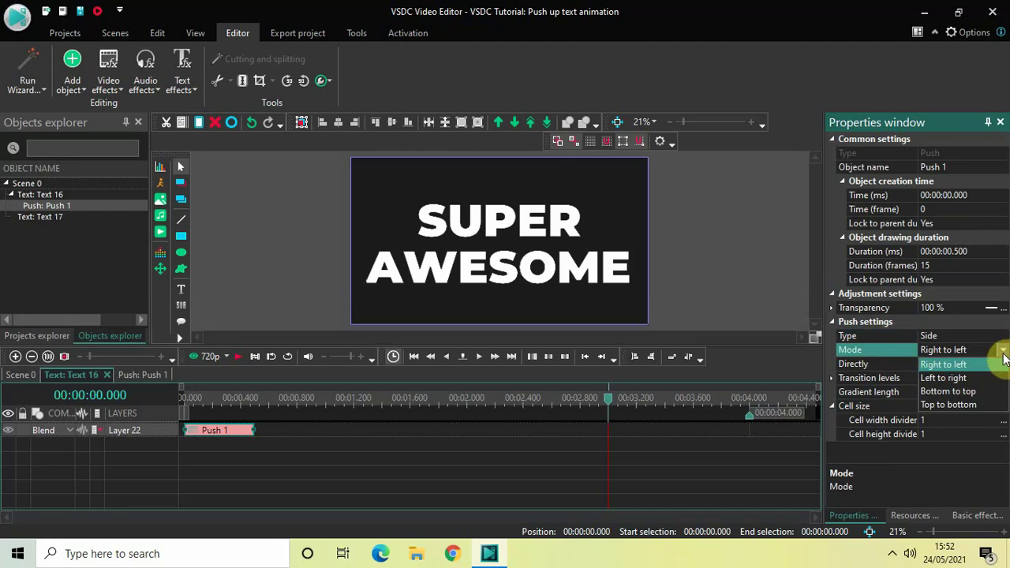
{"action": "left_click", "coordinate": [959, 405]}
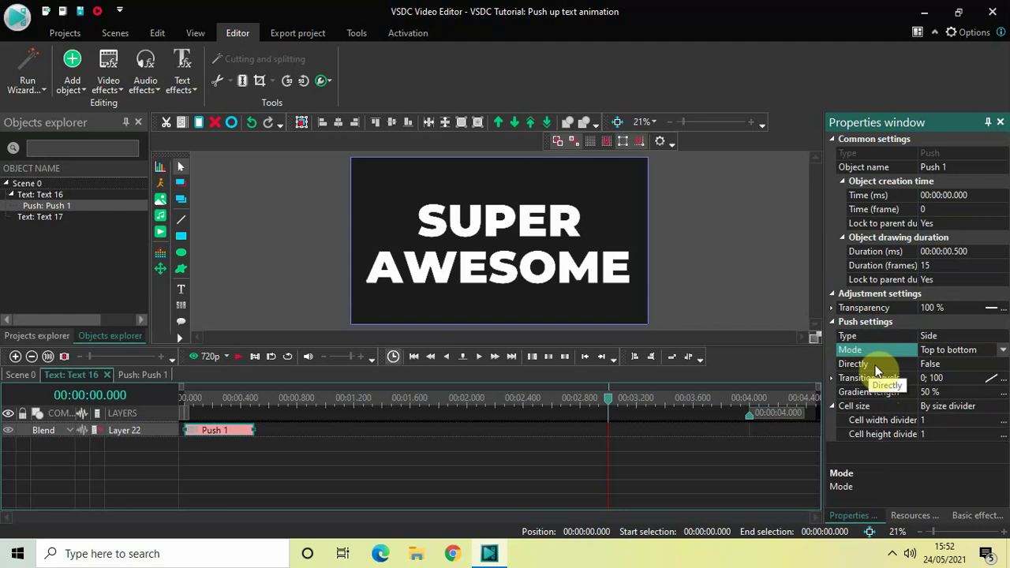
Set Push 1's Directly to True and gradient length to 0 %
{"action": "left_click", "coordinate": [960, 364]}
{"action": "double_click", "coordinate": [961, 364]}
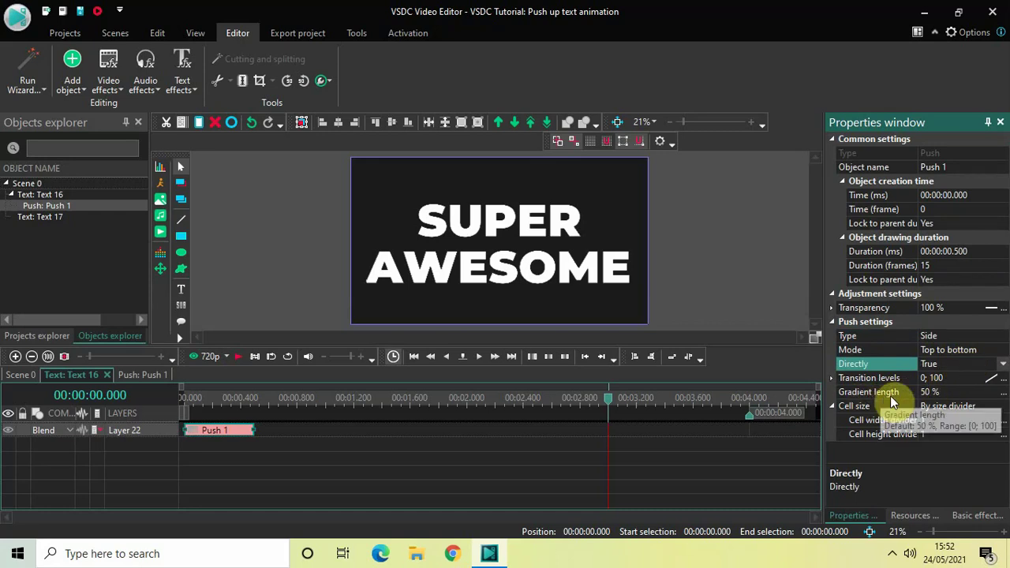
{"action": "left_click", "coordinate": [947, 392]}
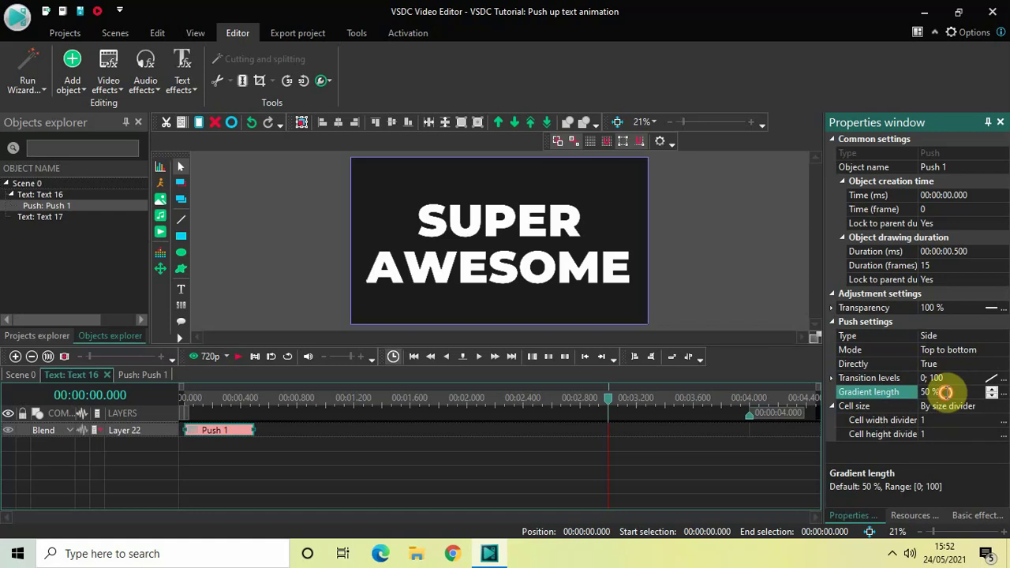
{"action": "key", "text": "BackSpace"}
{"action": "key", "text": "BackSpace"}
{"action": "key", "text": "BackSpace"}
{"action": "key", "text": "BackSpace"}
{"action": "type", "text": "0"}
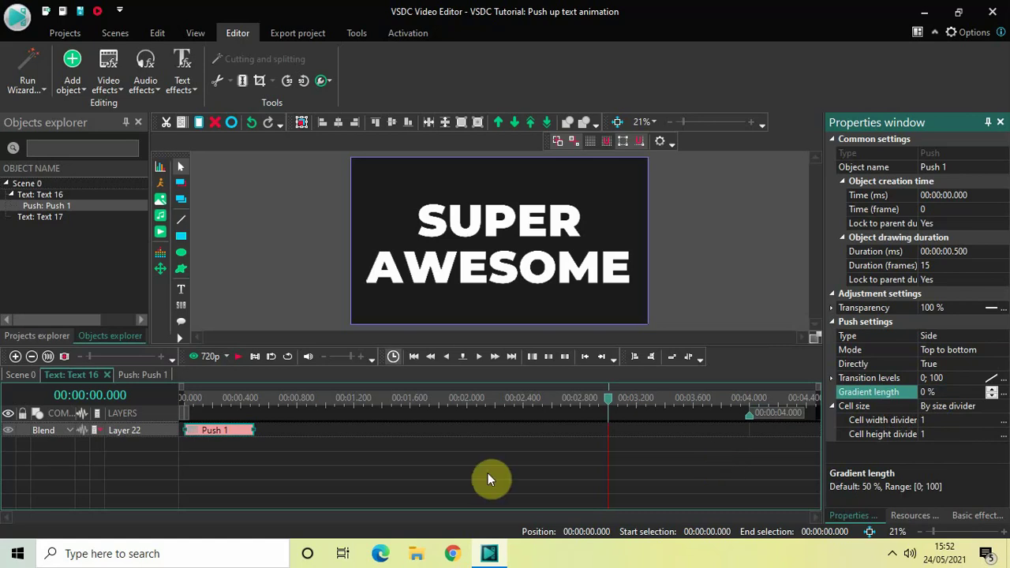
Add Push 2 to the SUPER clip, set it to 0.5 s, and move it to 3.5–4 s
{"action": "left_click", "coordinate": [107, 85]}
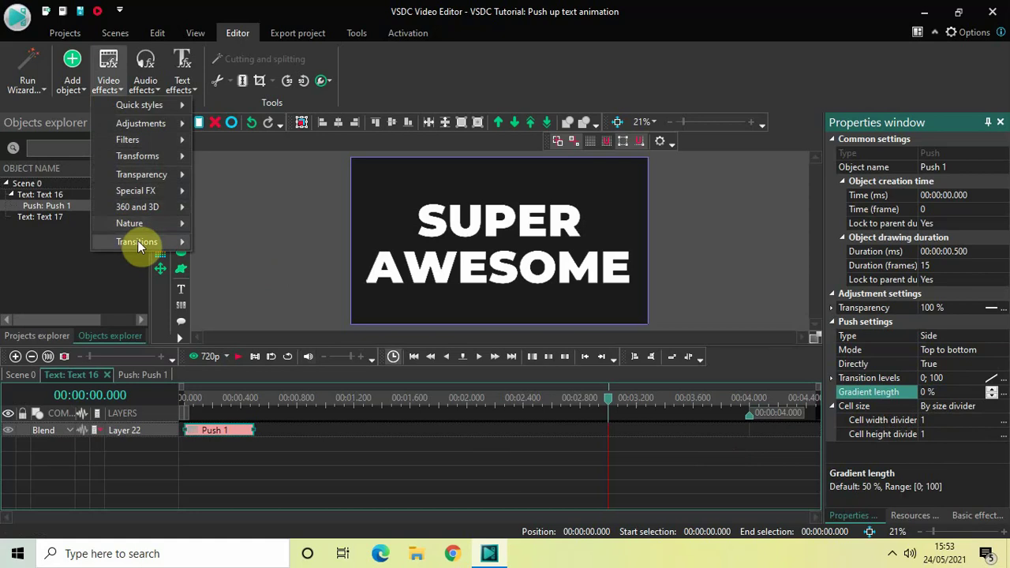
{"action": "mouse_move", "coordinate": [137, 240]}
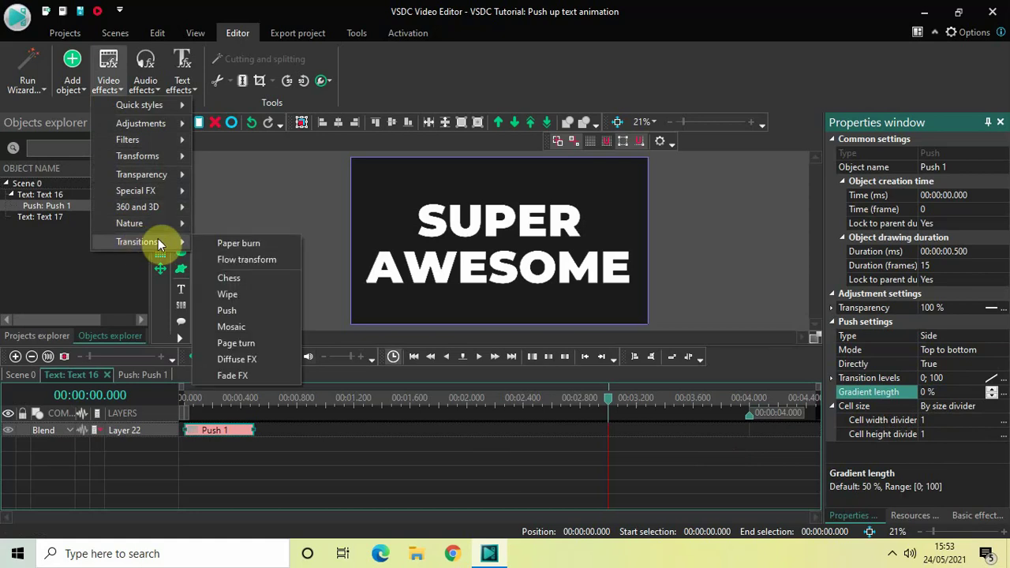
{"action": "left_click", "coordinate": [247, 309]}
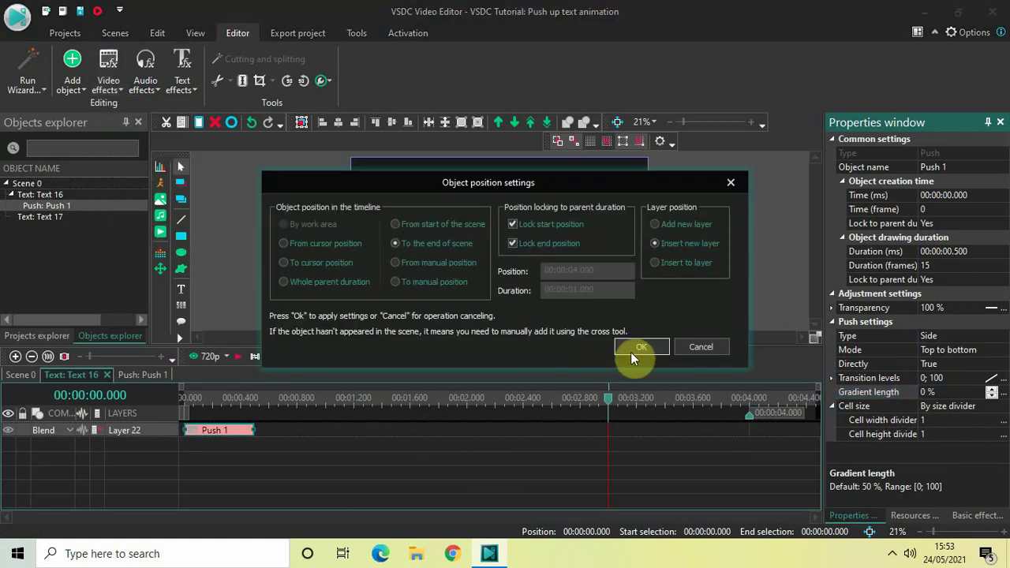
{"action": "left_click", "coordinate": [639, 351]}
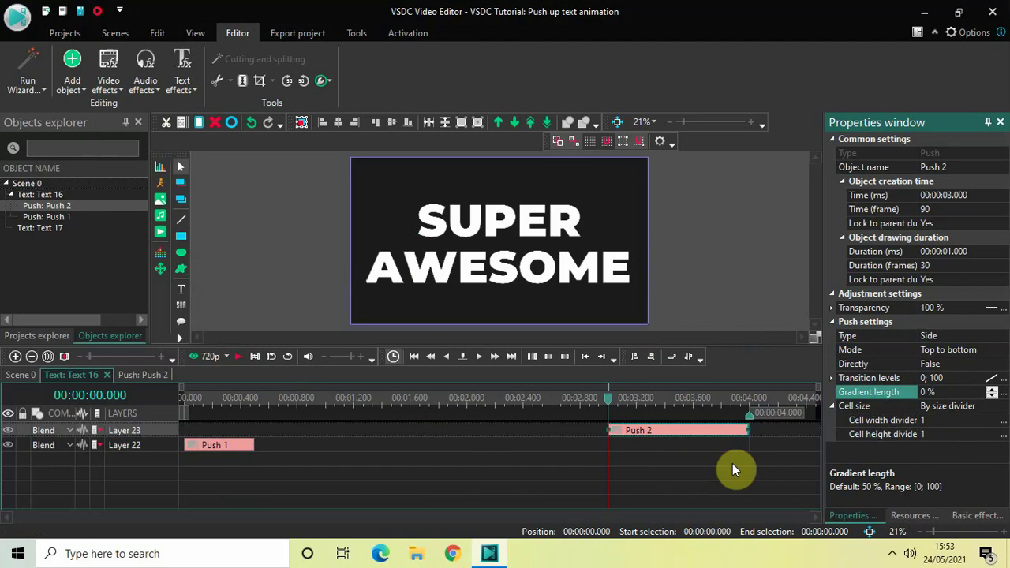
{"action": "left_click", "coordinate": [987, 253]}
{"action": "key", "text": "BackSpace"}
{"action": "key", "text": "BackSpace"}
{"action": "key", "text": "BackSpace"}
{"action": "key", "text": "BackSpace"}
{"action": "key", "text": "BackSpace"}
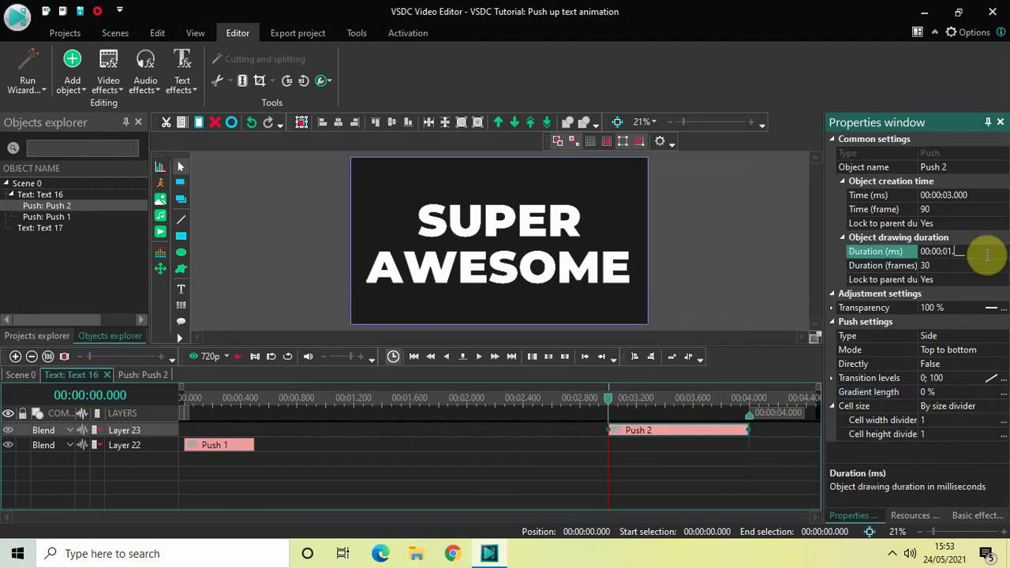
{"action": "type", "text": "0500"}
{"action": "key", "text": "Return"}
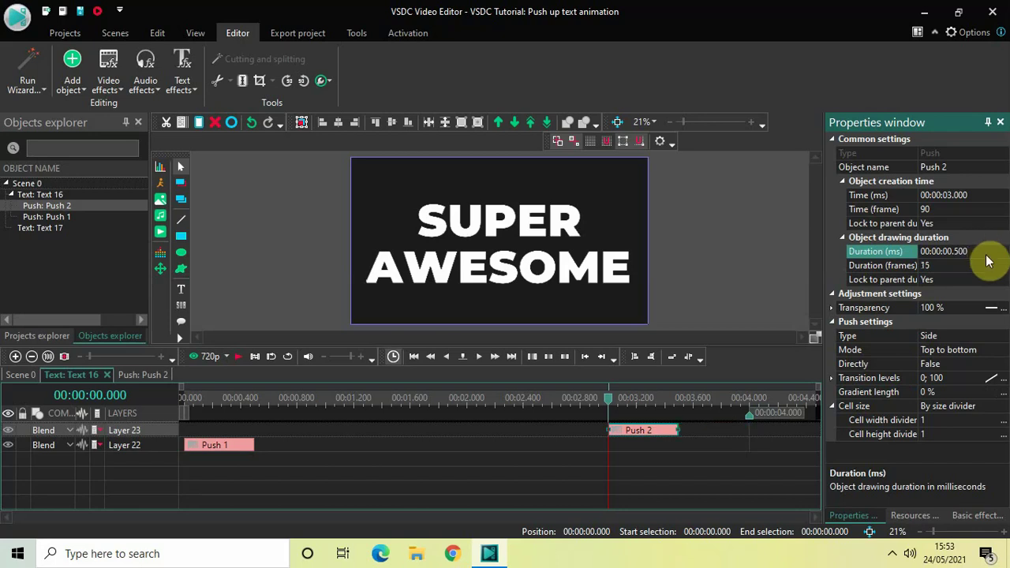
{"action": "left_click", "coordinate": [640, 432]}
{"action": "left_click_drag", "start_coordinate": [639, 432], "coordinate": [707, 426]}
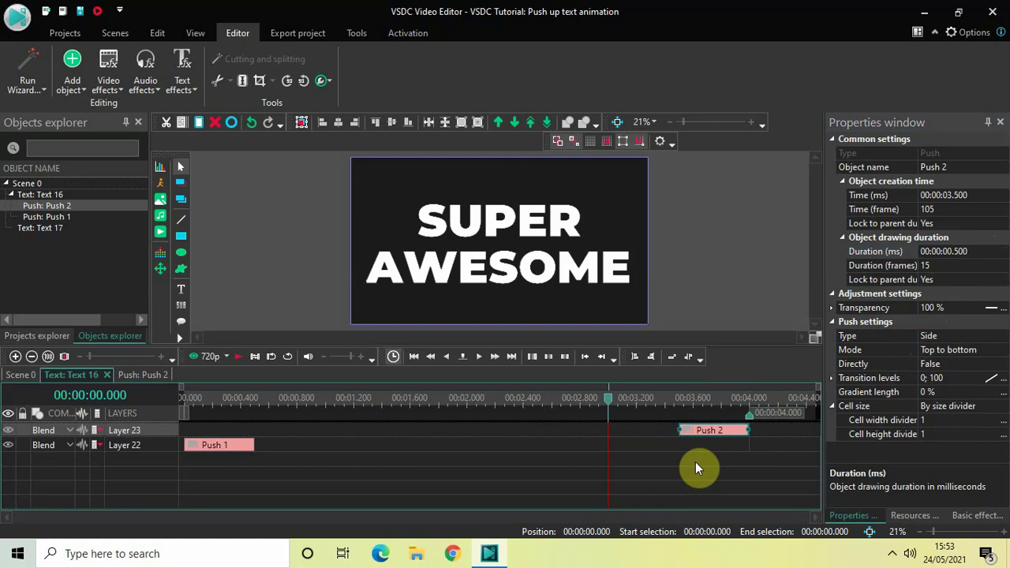
Rewind and play back the SUPER line's animation preview
{"action": "left_click", "coordinate": [181, 398]}
{"action": "key", "text": "space"}
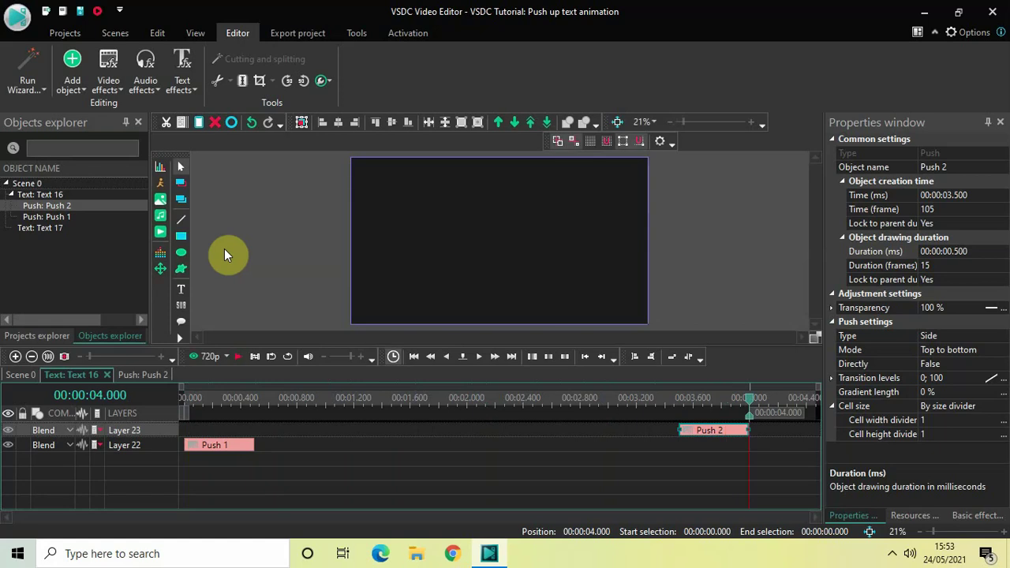
{"action": "left_click", "coordinate": [285, 462]}
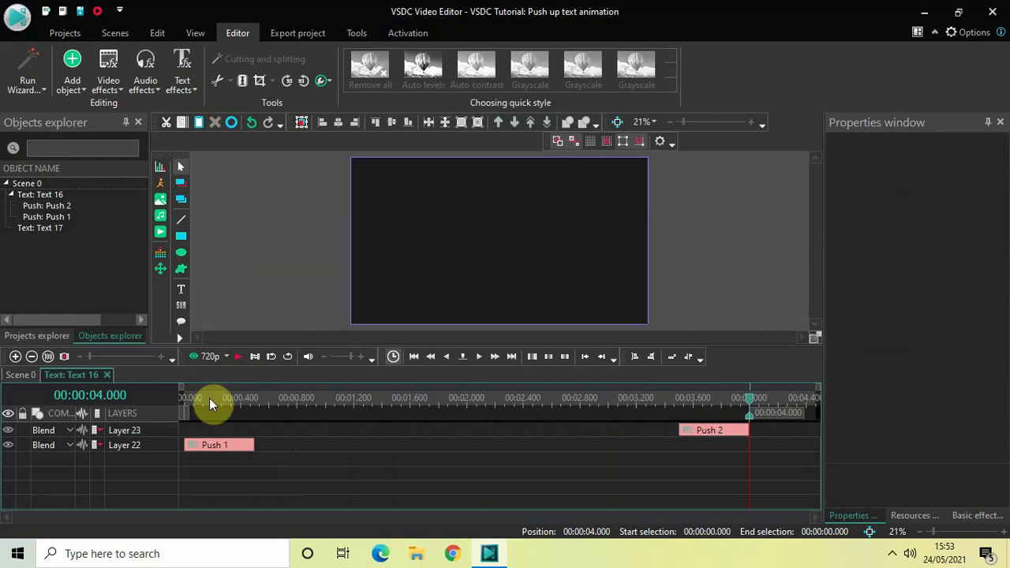
Return to Scene 0, place the playhead at 0.433 s, and select Text 17 (AWESOME)
{"action": "left_click", "coordinate": [21, 378]}
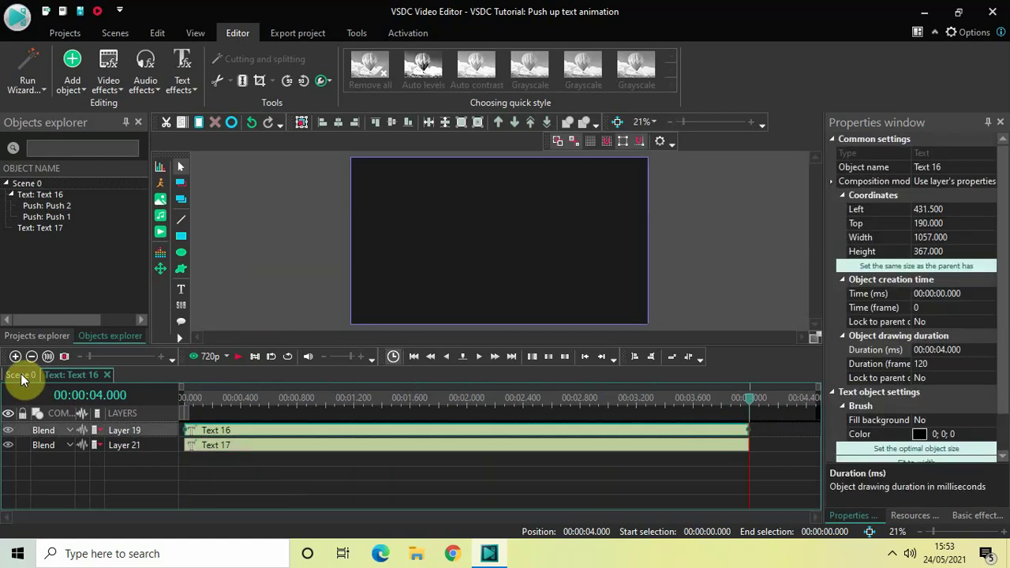
{"action": "left_click", "coordinate": [245, 400]}
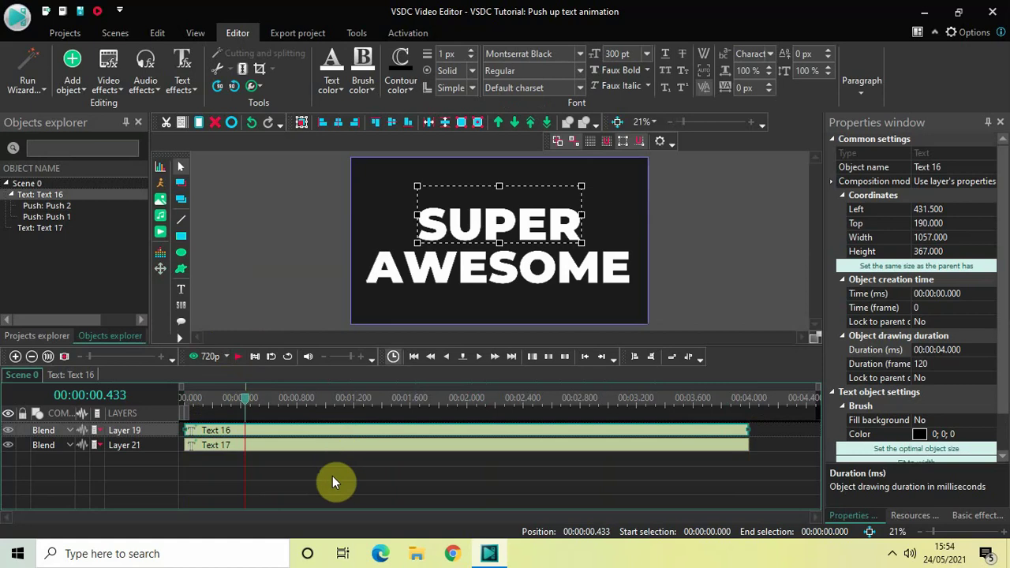
{"action": "left_click", "coordinate": [338, 447]}
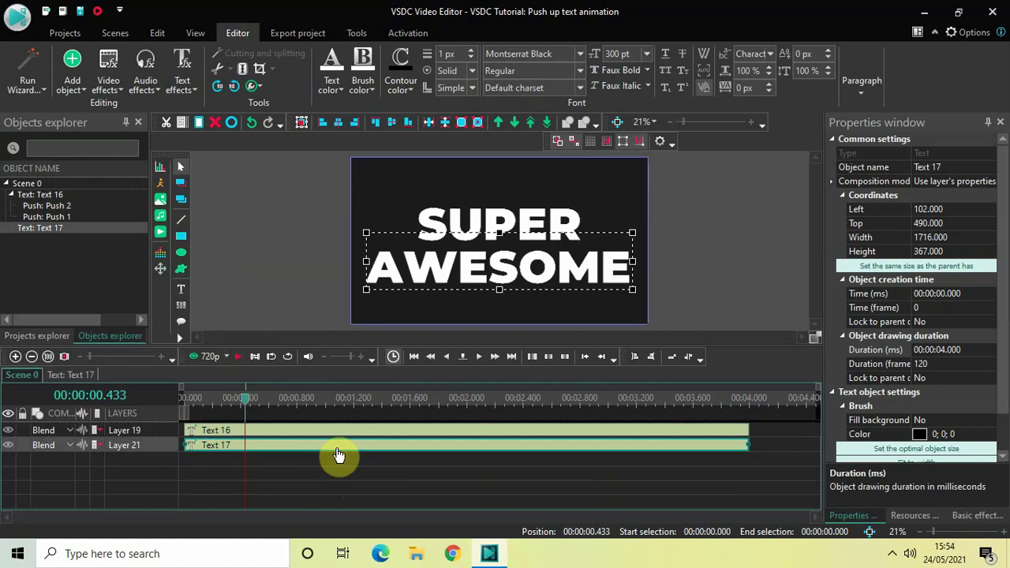
Inside the AWESOME text clip, add a Push transition, Push 3
{"action": "double_click", "coordinate": [338, 447]}
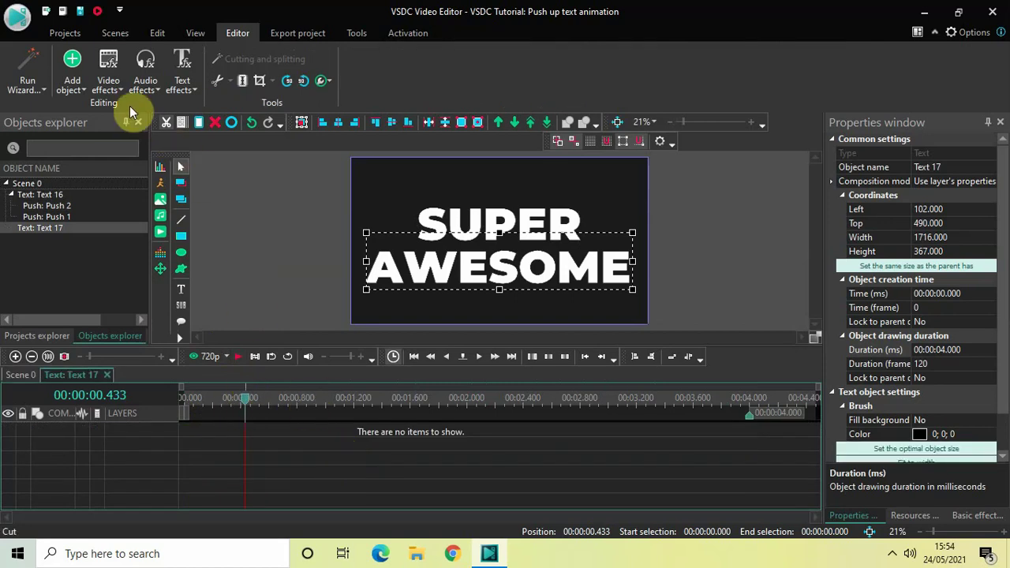
{"action": "left_click", "coordinate": [109, 86]}
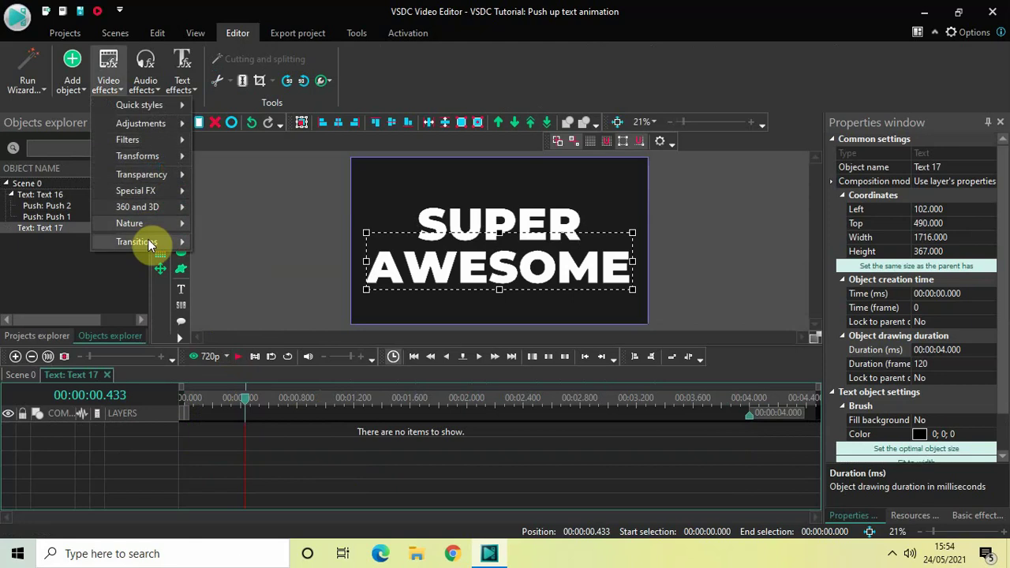
{"action": "mouse_move", "coordinate": [150, 242]}
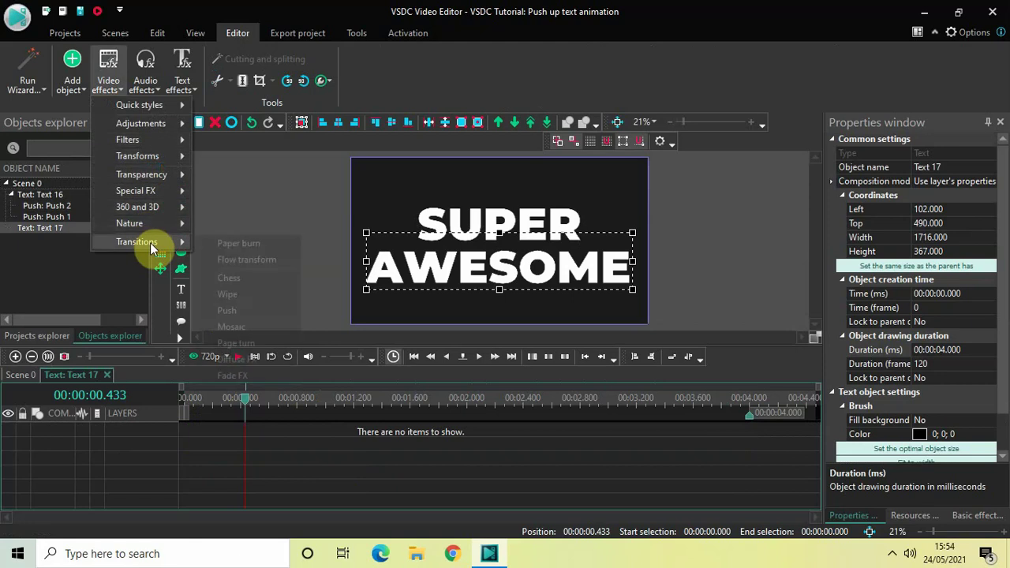
{"action": "left_click", "coordinate": [248, 309]}
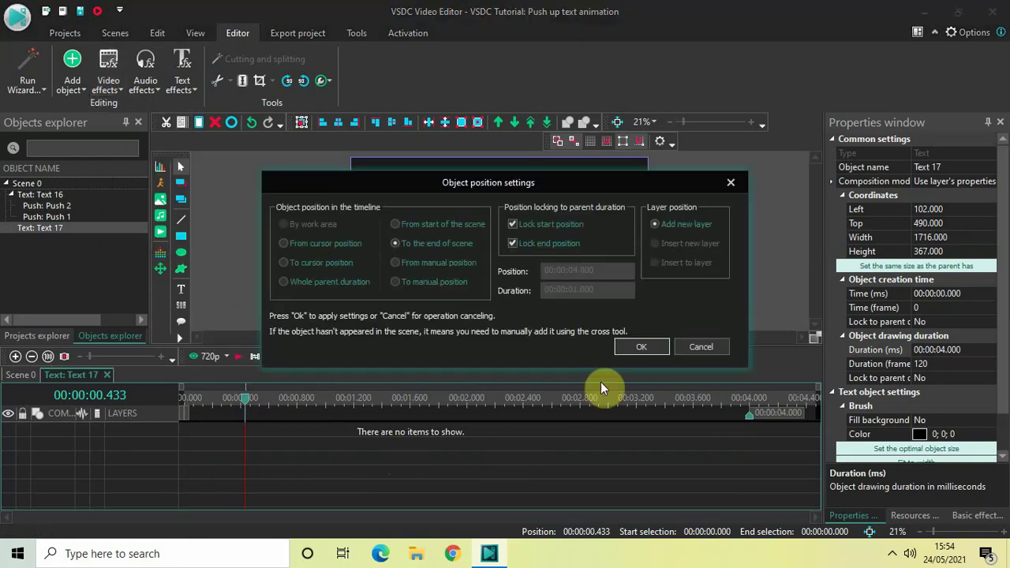
{"action": "left_click", "coordinate": [643, 350]}
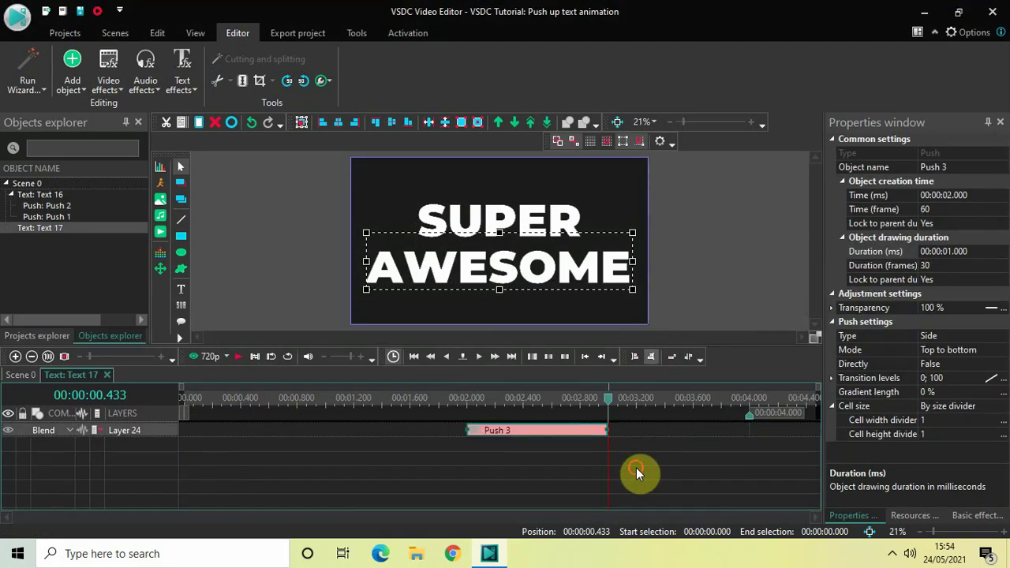
{"action": "left_click", "coordinate": [566, 436]}
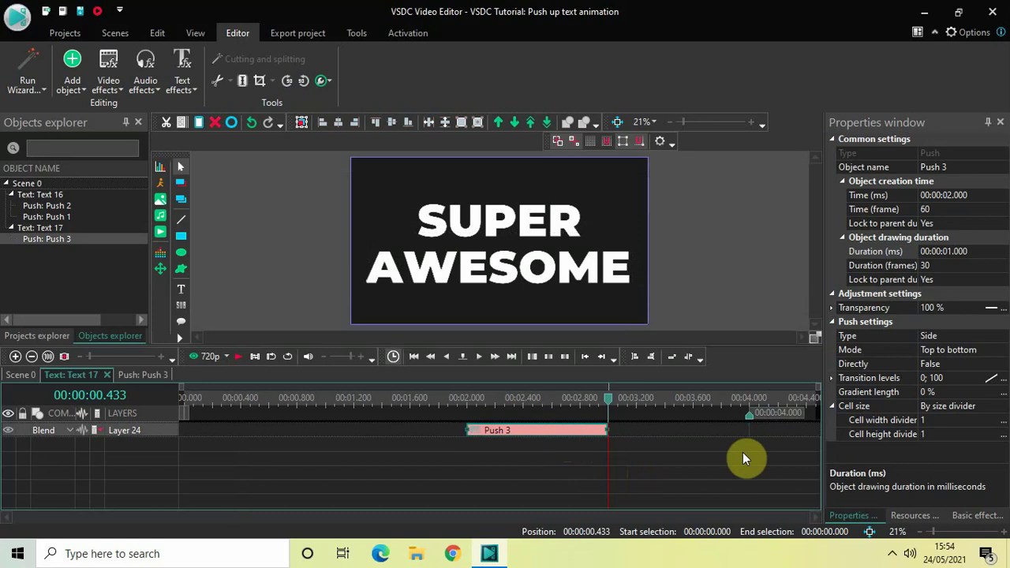
Give Push 3 a 0.5 s duration, move it to 0 s, and set Directly to True
{"action": "left_click", "coordinate": [978, 251]}
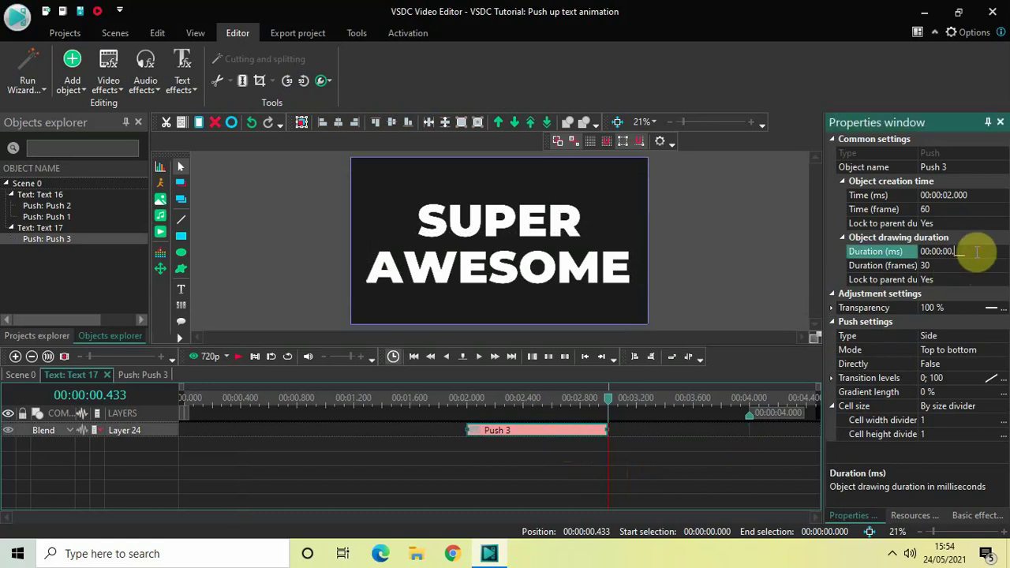
{"action": "key", "text": "Return"}
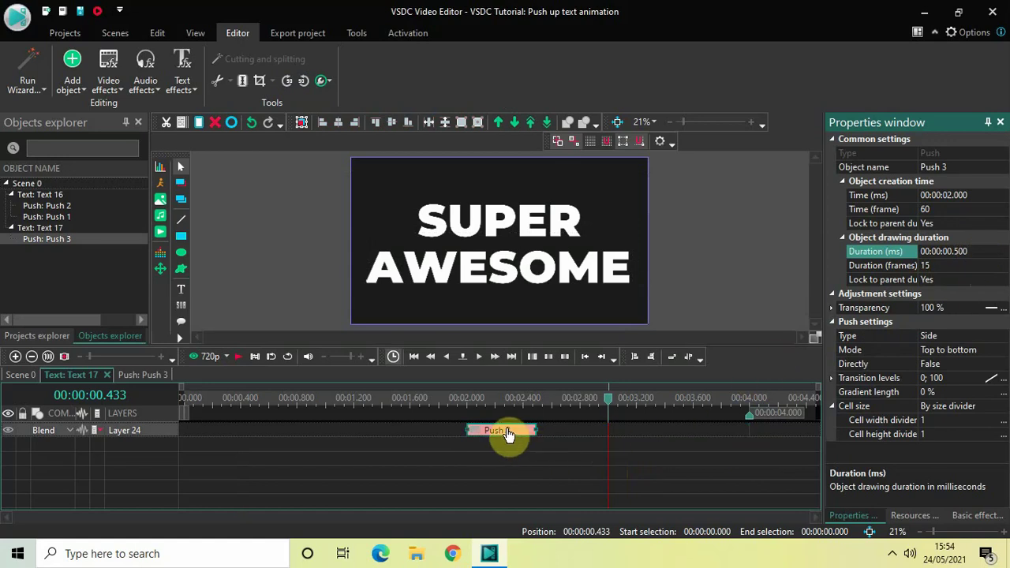
{"action": "left_click_drag", "start_coordinate": [506, 430], "coordinate": [170, 402]}
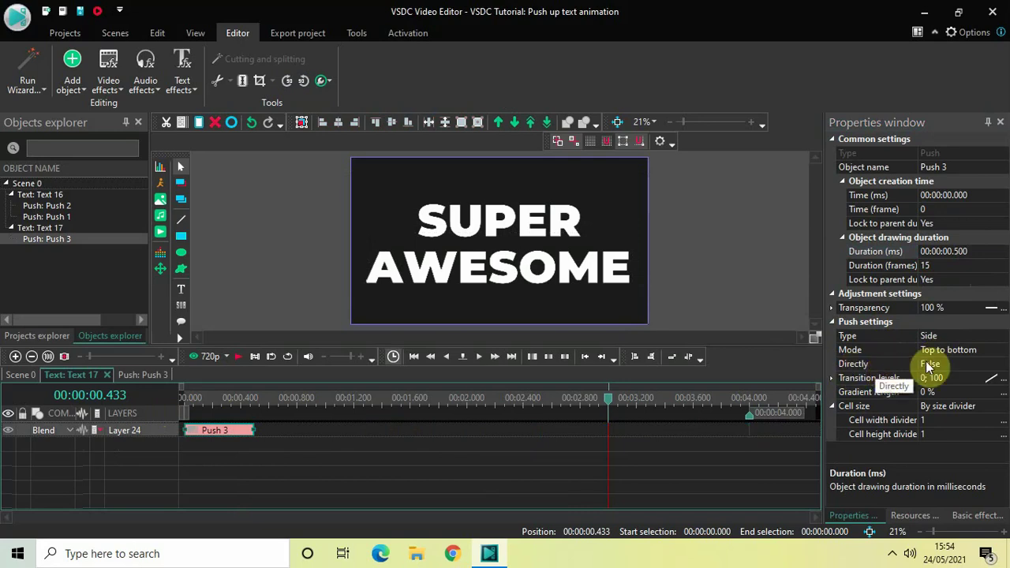
{"action": "left_click", "coordinate": [1002, 367]}
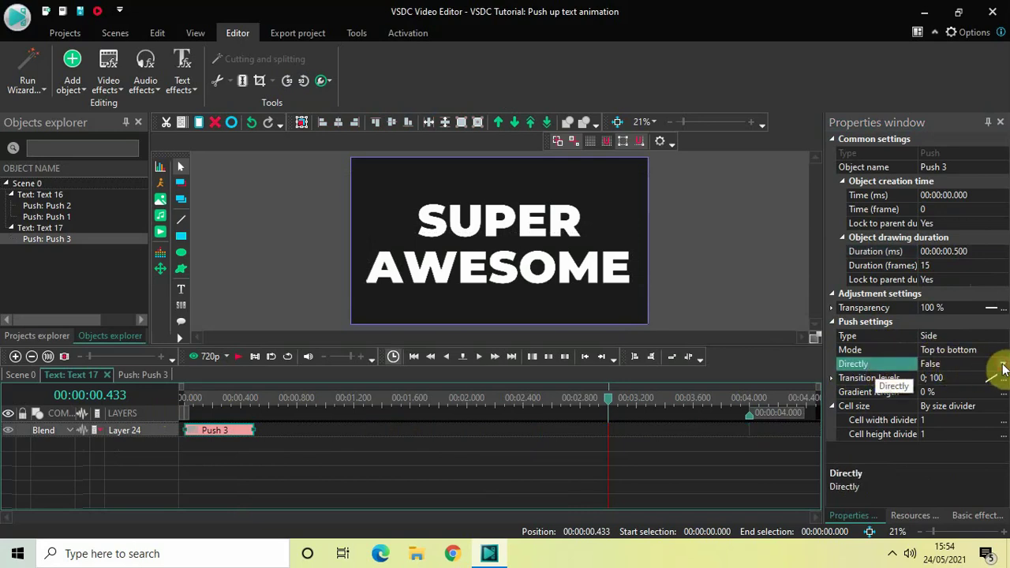
{"action": "left_click", "coordinate": [958, 382]}
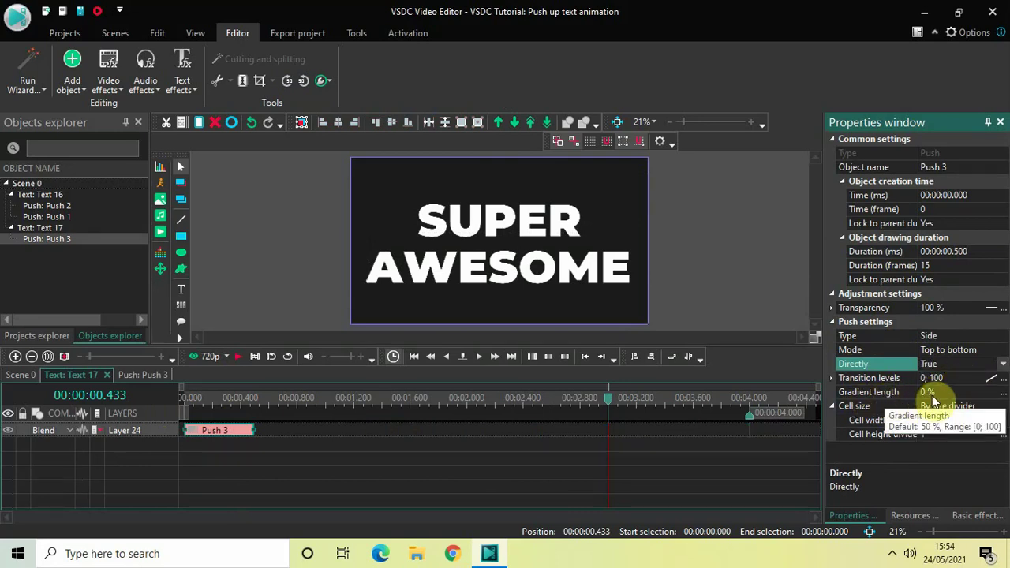
{"action": "left_click", "coordinate": [559, 433]}
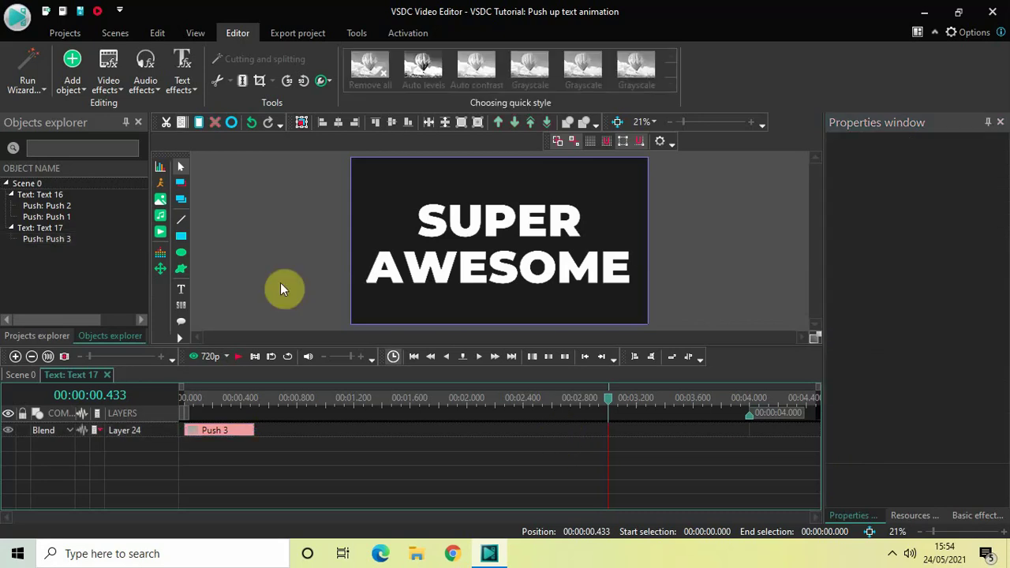
Add Push 4 to the AWESOME clip with 0.5 s duration, placed from 3.5 s to 4 s
{"action": "left_click", "coordinate": [109, 83]}
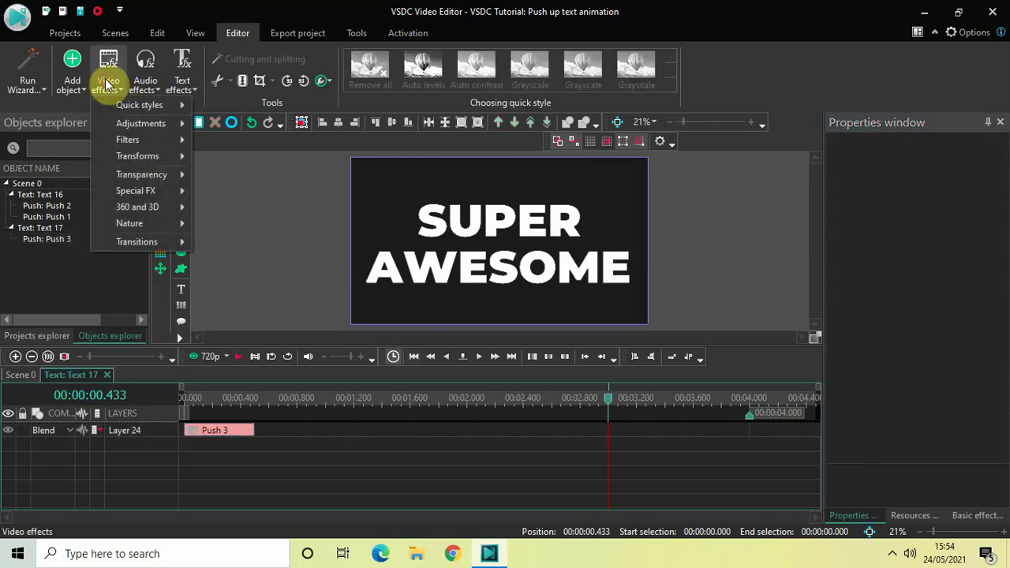
{"action": "mouse_move", "coordinate": [150, 237]}
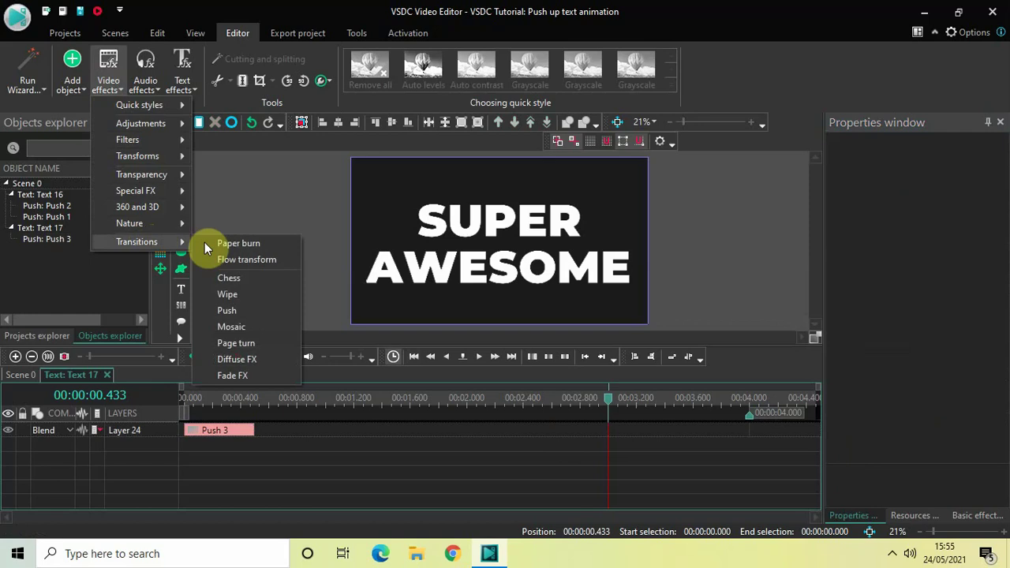
{"action": "left_click", "coordinate": [247, 310]}
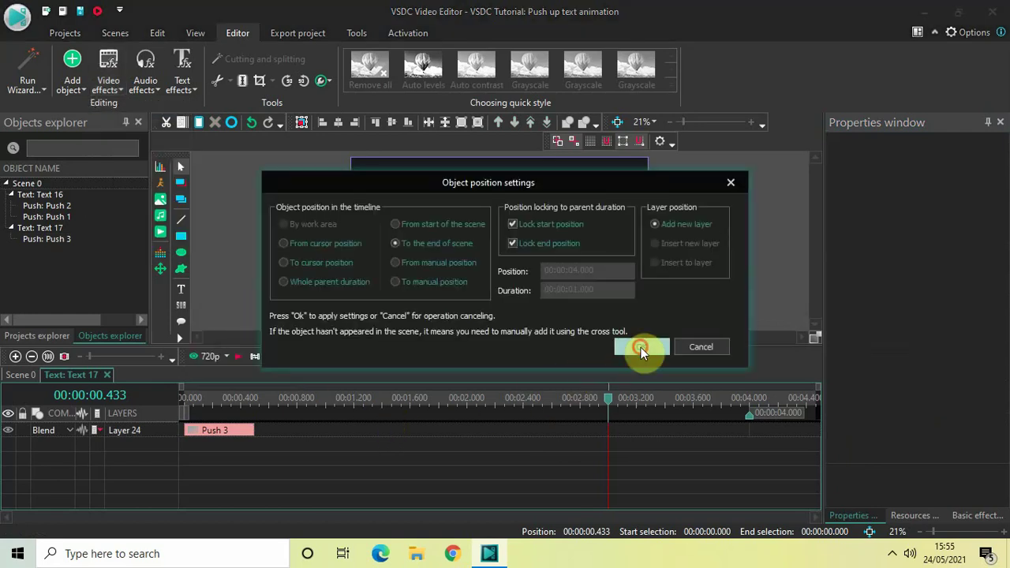
{"action": "left_click", "coordinate": [641, 347]}
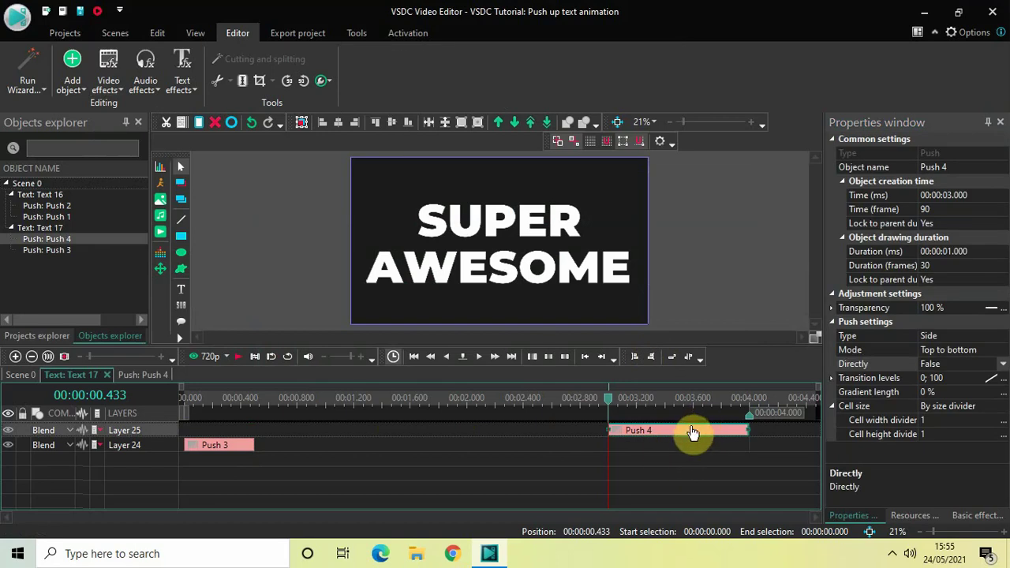
{"action": "left_click", "coordinate": [971, 251]}
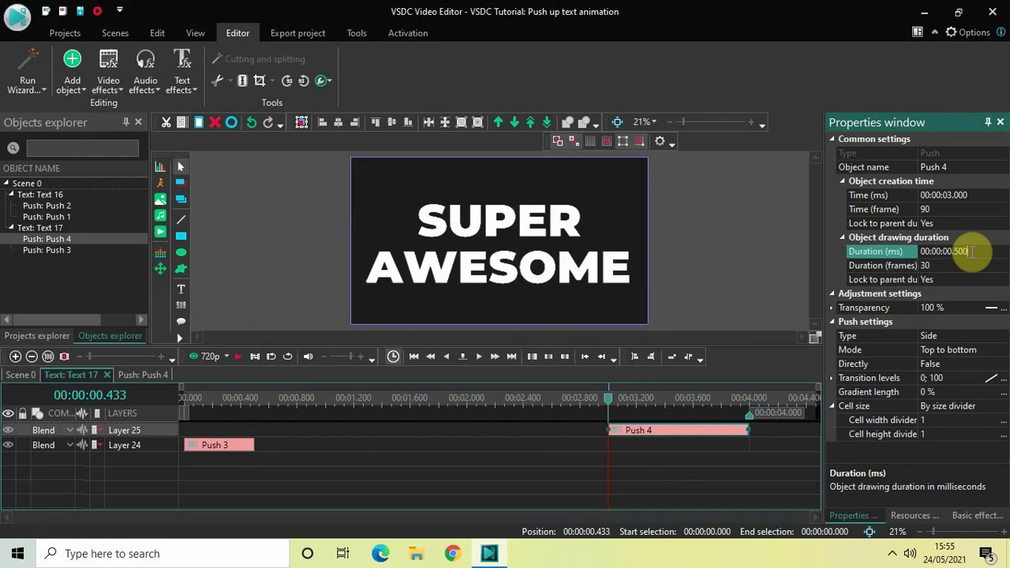
{"action": "key", "text": "Return"}
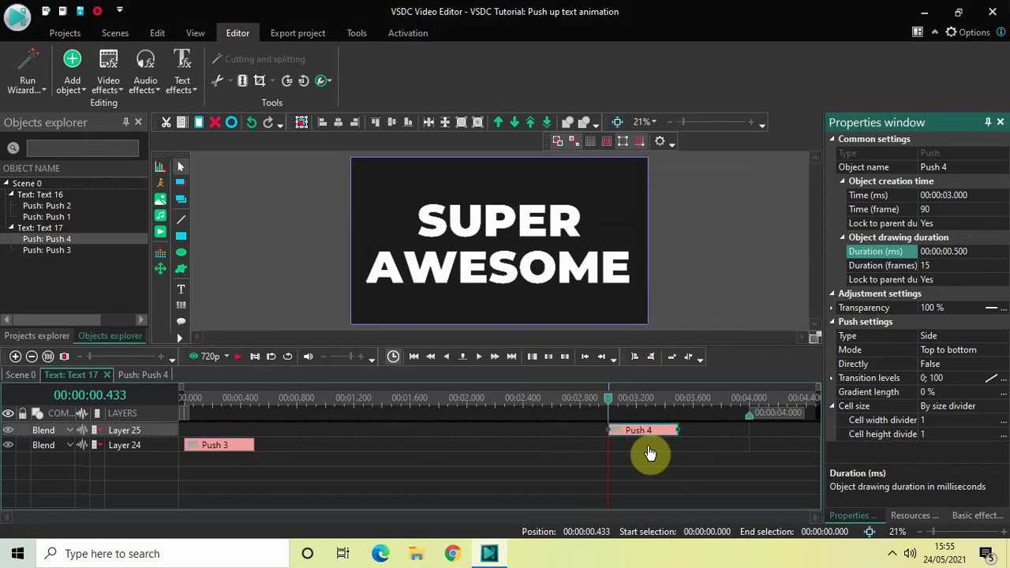
{"action": "left_click_drag", "start_coordinate": [646, 433], "coordinate": [710, 432]}
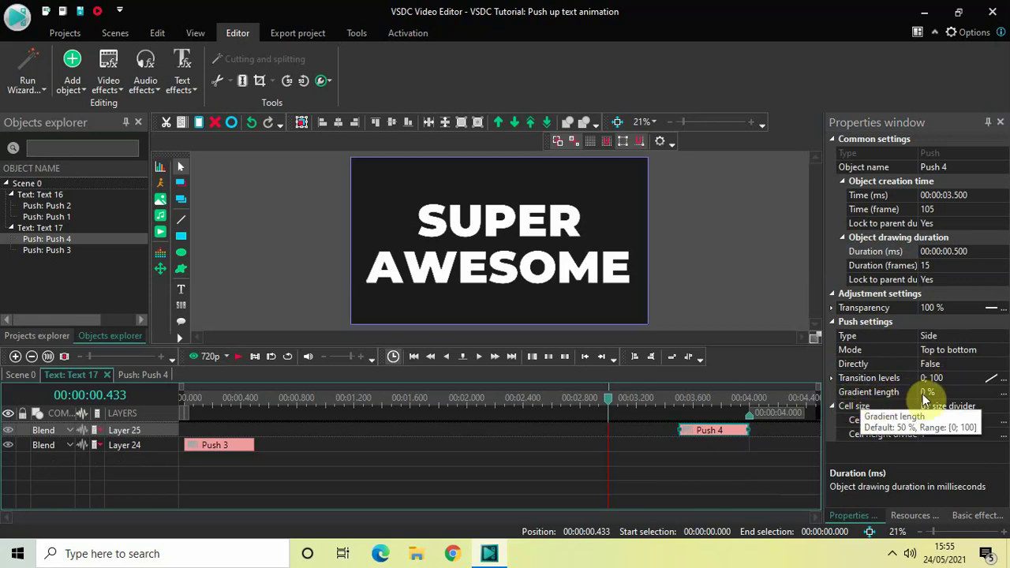
{"action": "left_click", "coordinate": [167, 406]}
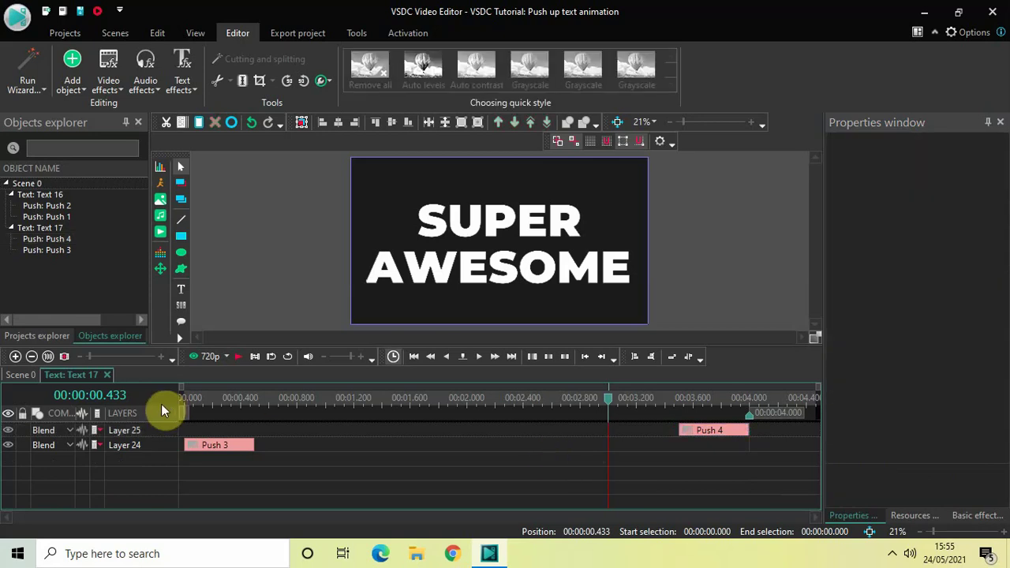
Back on Scene 0, play the SUPER AWESOME title animation from the start twice
{"action": "left_click", "coordinate": [29, 374]}
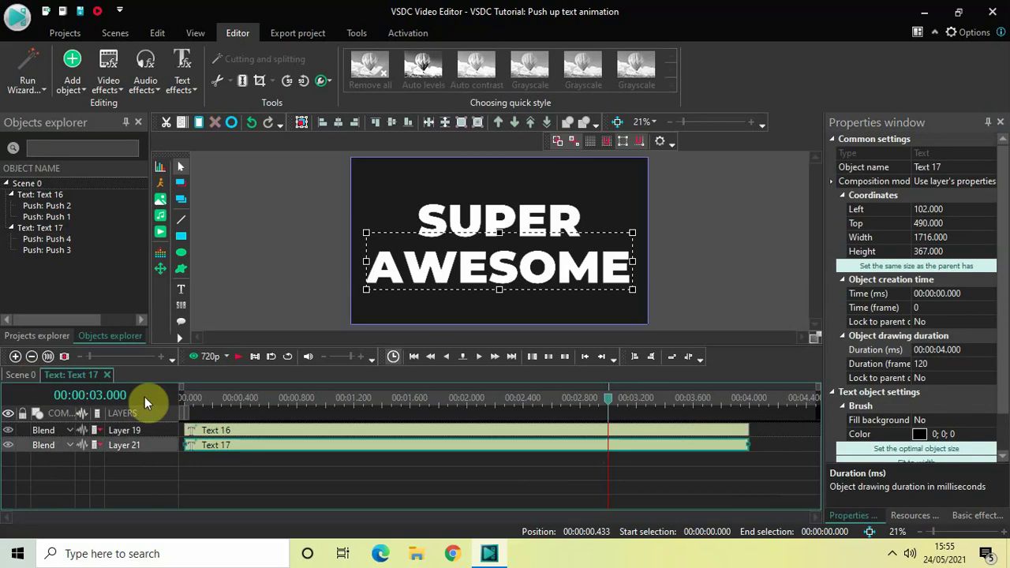
{"action": "left_click", "coordinate": [184, 399]}
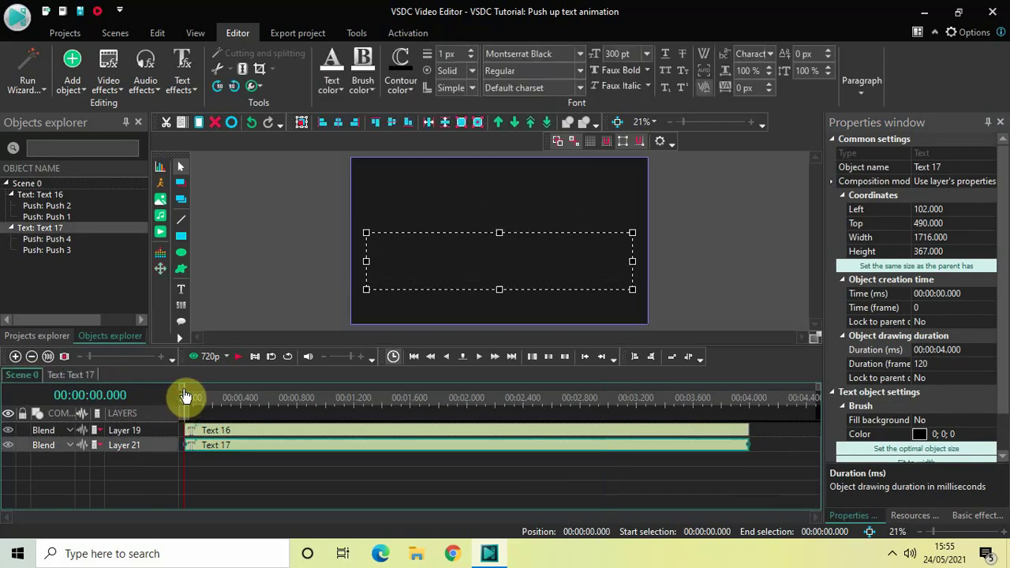
{"action": "left_click", "coordinate": [223, 245]}
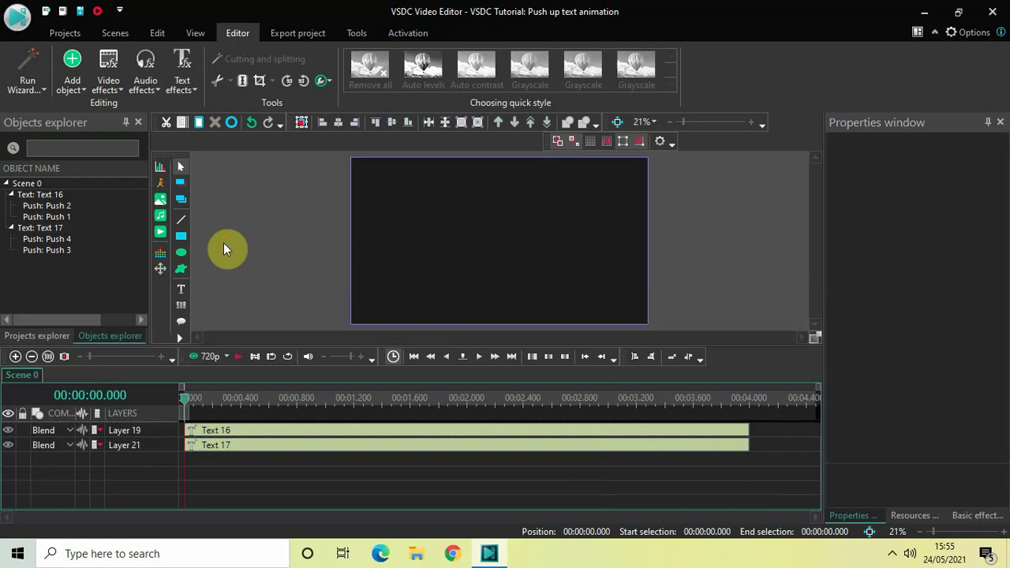
{"action": "key", "text": "space"}
{"action": "left_click", "coordinate": [186, 402]}
{"action": "key", "text": "space"}
{"action": "left_click", "coordinate": [184, 400]}
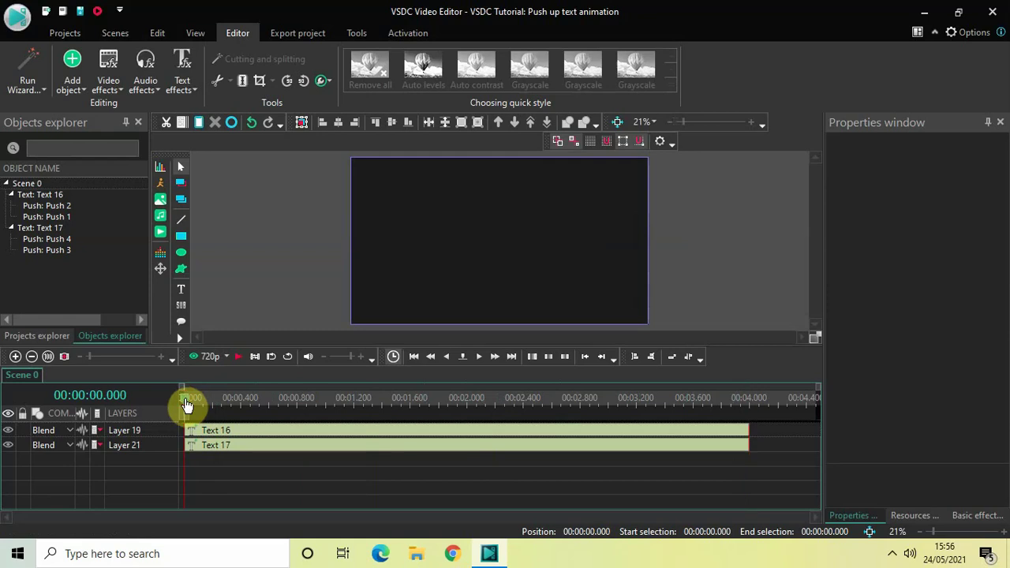